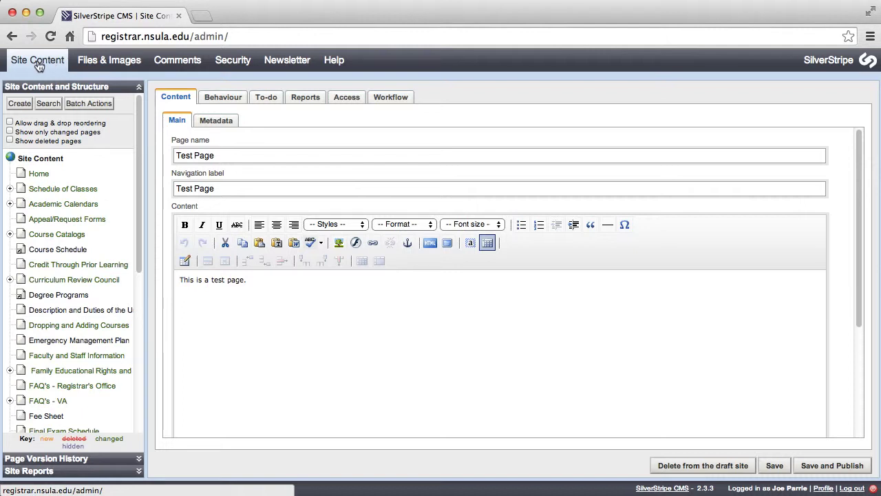
Open the PDFs folder in the site's Files & Images assets.
{"action": "left_click", "coordinate": [110, 65]}
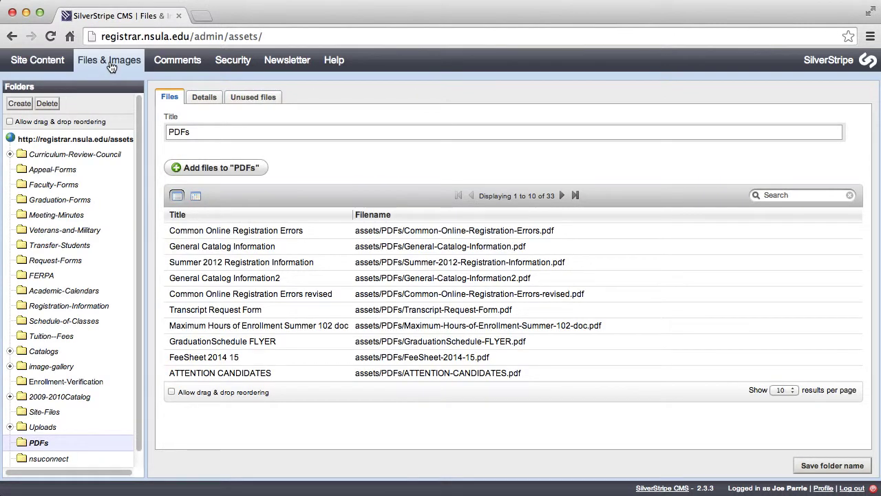
{"action": "left_click", "coordinate": [127, 142]}
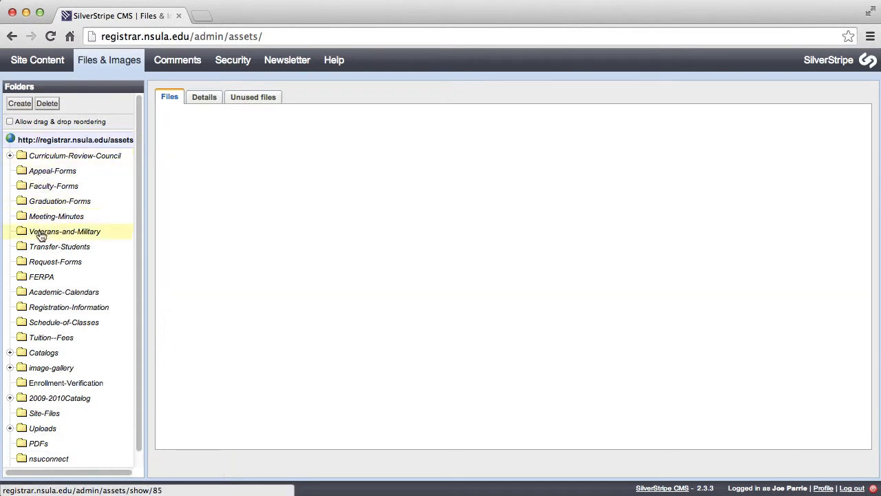
{"action": "scroll", "coordinate": [43, 412], "scroll_direction": "down", "scroll_amount": 1}
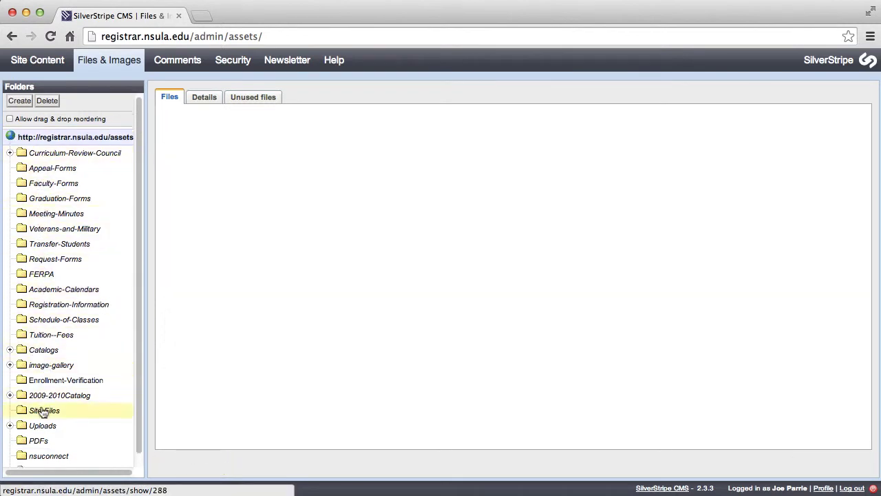
{"action": "scroll", "coordinate": [44, 413], "scroll_direction": "down", "scroll_amount": 1}
{"action": "scroll", "coordinate": [43, 411], "scroll_direction": "up", "scroll_amount": 1}
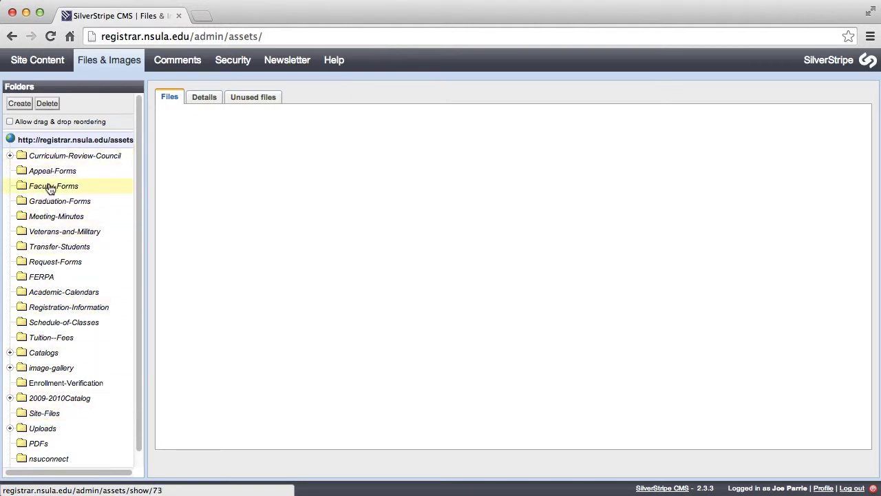
{"action": "scroll", "coordinate": [41, 344], "scroll_direction": "down", "scroll_amount": 1}
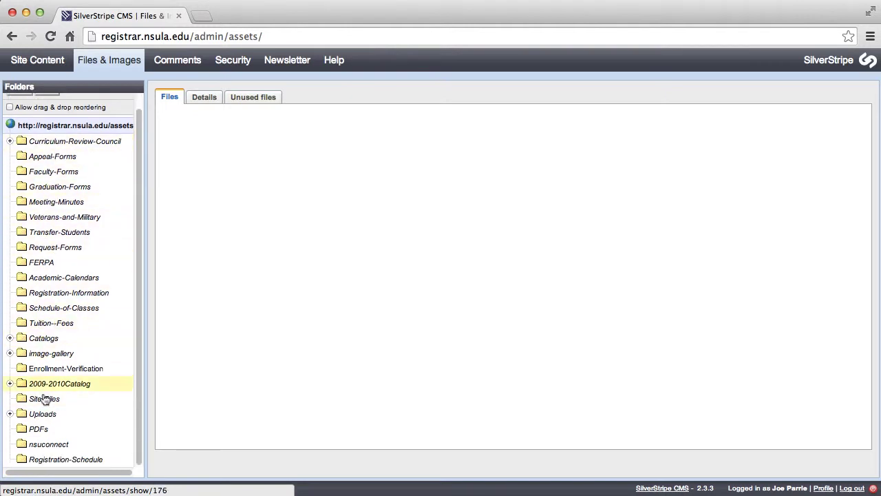
{"action": "left_click", "coordinate": [36, 428]}
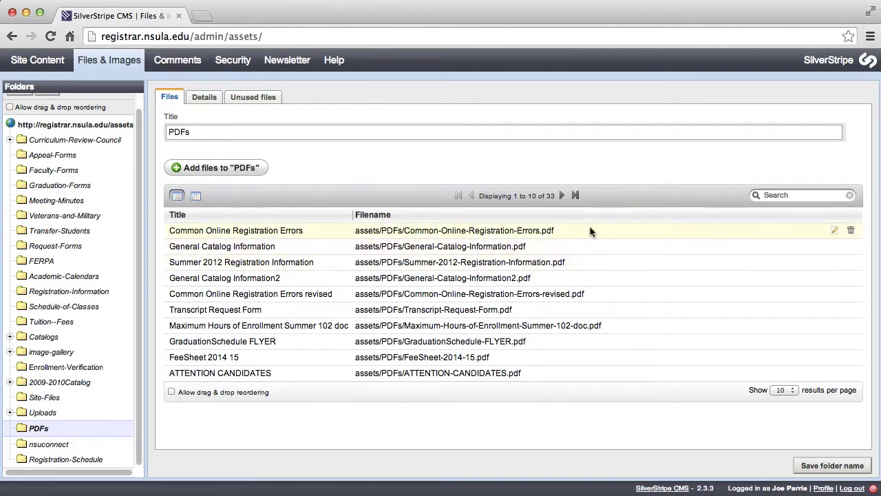
Inspect the name, title, content and file path details of the Common Online Registration Errors file, and close them unchanged.
{"action": "left_click", "coordinate": [836, 232]}
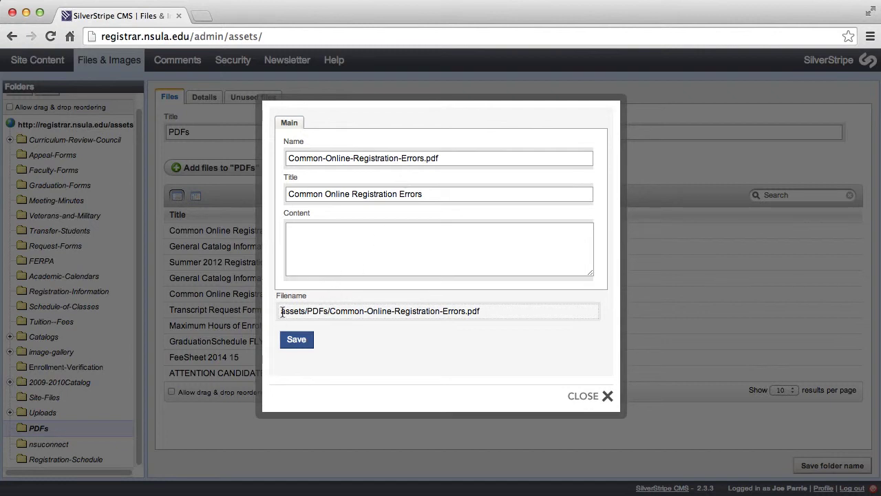
{"action": "left_click_drag", "start_coordinate": [282, 312], "coordinate": [501, 311]}
{"action": "left_click", "coordinate": [500, 311]}
{"action": "left_click", "coordinate": [374, 237]}
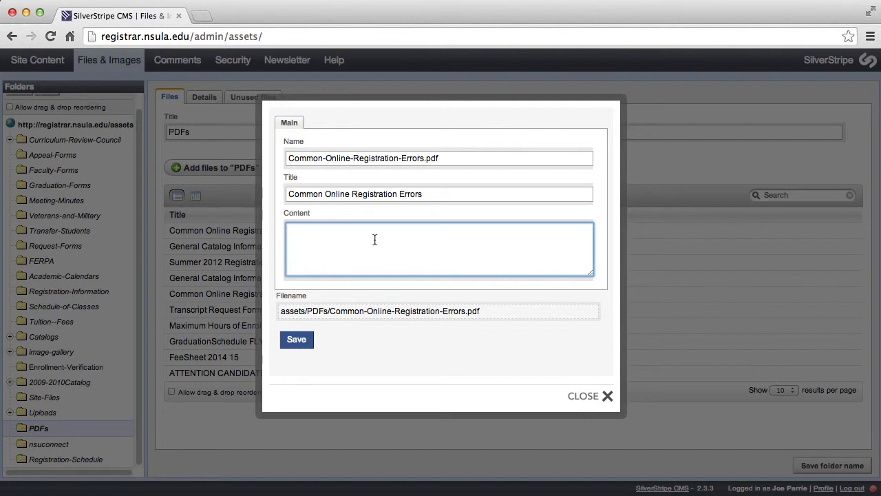
{"action": "left_click", "coordinate": [583, 396]}
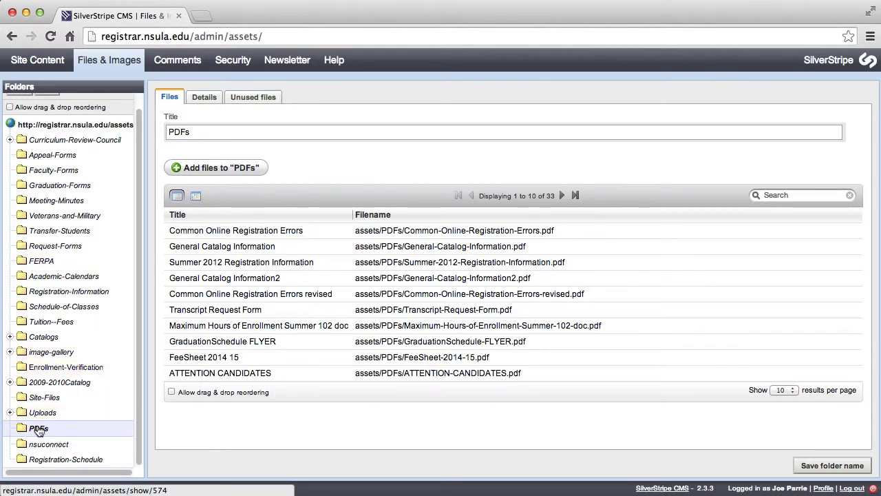
Upload Sample.pdf from the Desktop into the PDFs folder.
{"action": "left_click", "coordinate": [205, 169]}
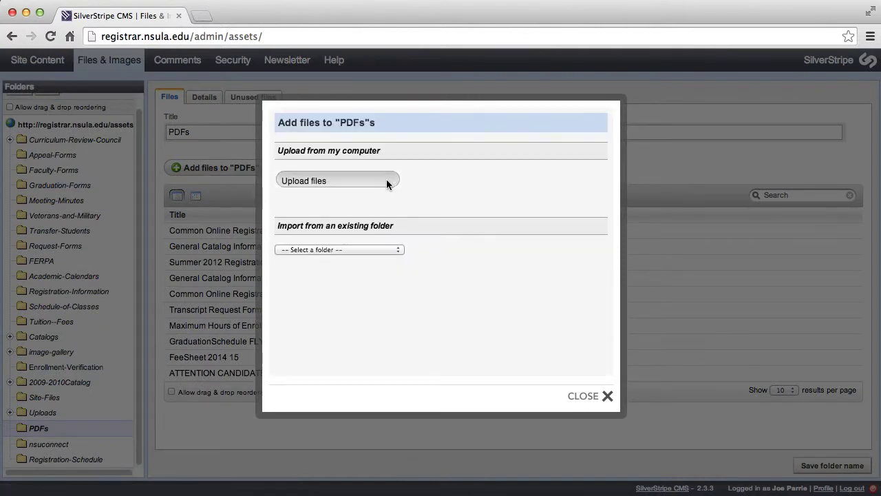
{"action": "left_click", "coordinate": [336, 180]}
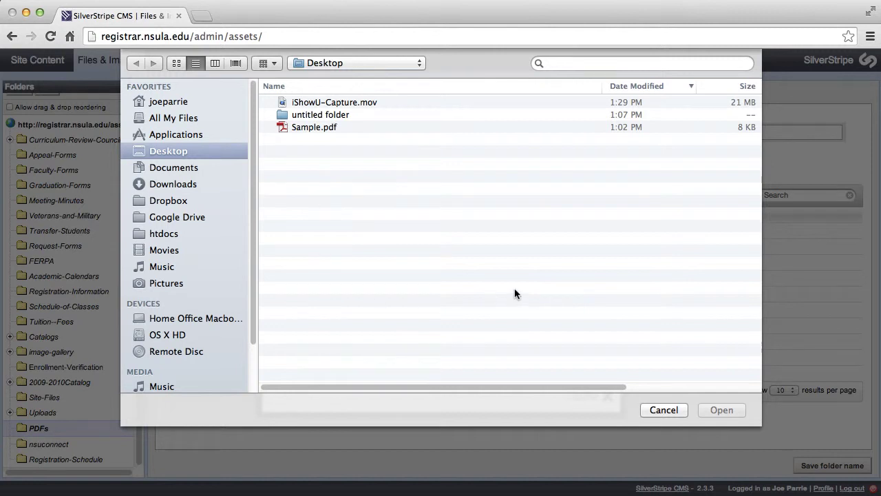
{"action": "left_click", "coordinate": [307, 128]}
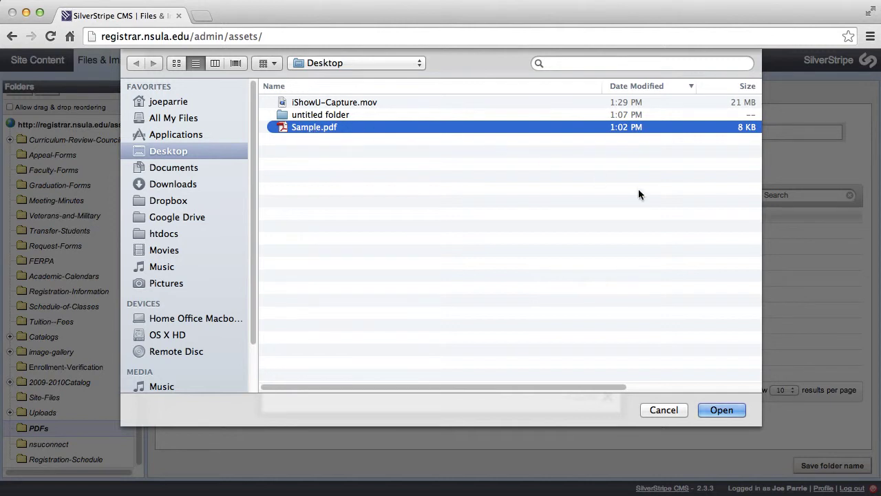
{"action": "left_click", "coordinate": [723, 410]}
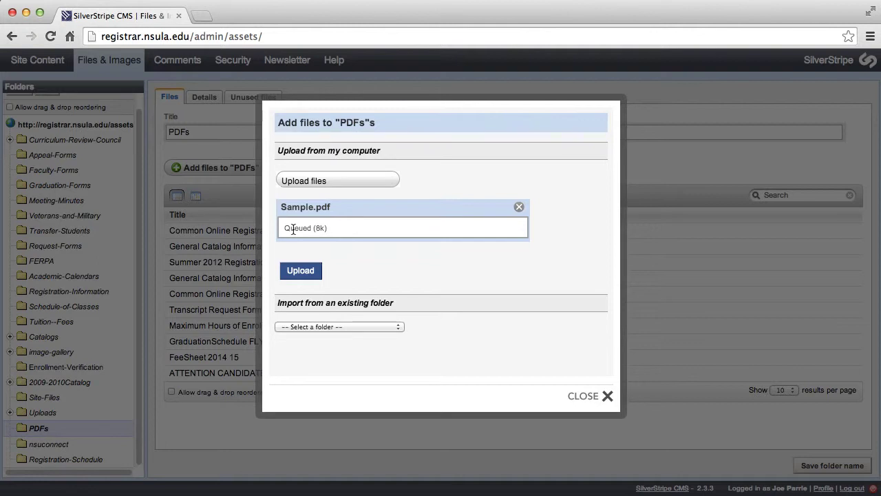
{"action": "left_click", "coordinate": [301, 270]}
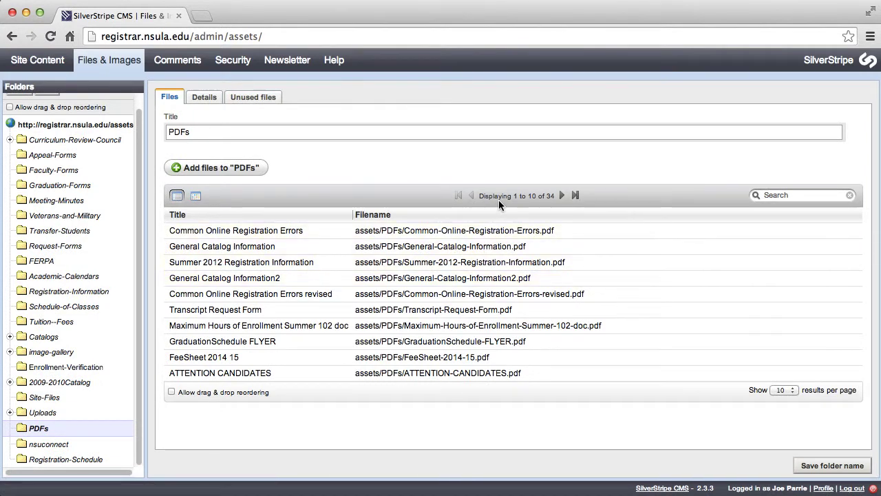
Show 50 results per page sorted by title and look for the uploaded Sample file in the PDFs folder.
{"action": "left_click", "coordinate": [786, 389]}
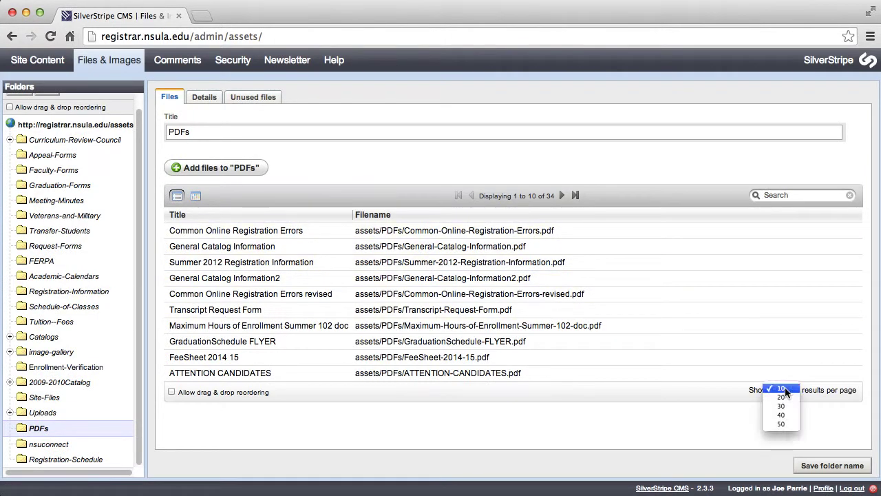
{"action": "left_click", "coordinate": [781, 427]}
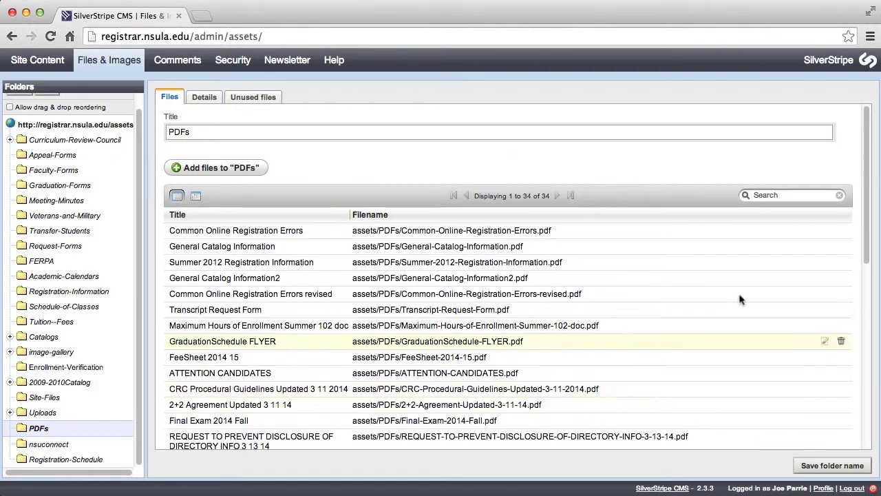
{"action": "scroll", "coordinate": [319, 275], "scroll_direction": "down", "scroll_amount": 2}
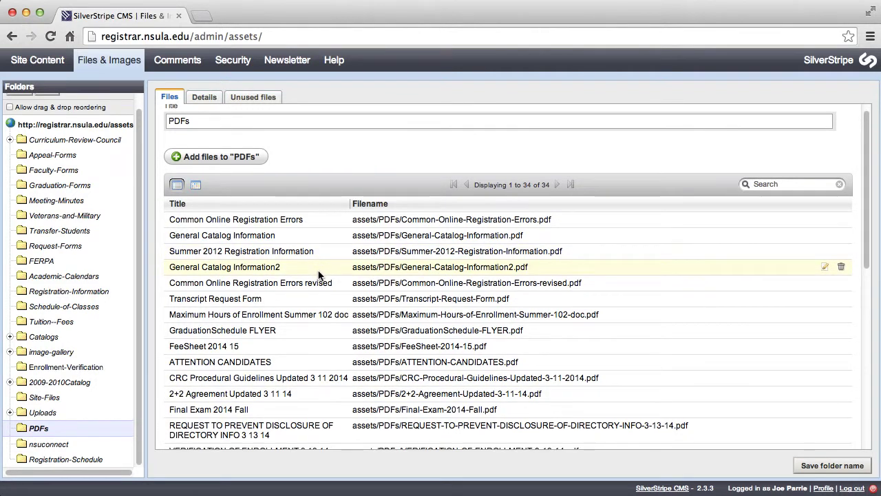
{"action": "scroll", "coordinate": [319, 275], "scroll_direction": "down", "scroll_amount": 8}
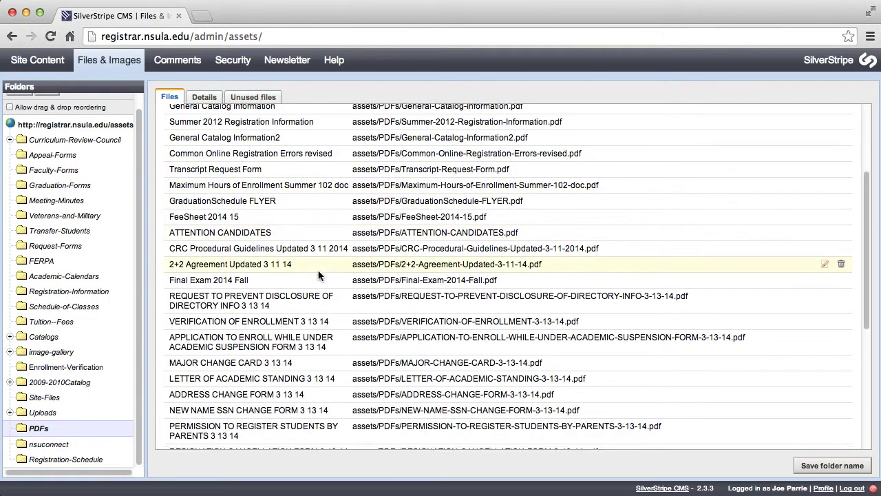
{"action": "scroll", "coordinate": [286, 275], "scroll_direction": "up", "scroll_amount": 9}
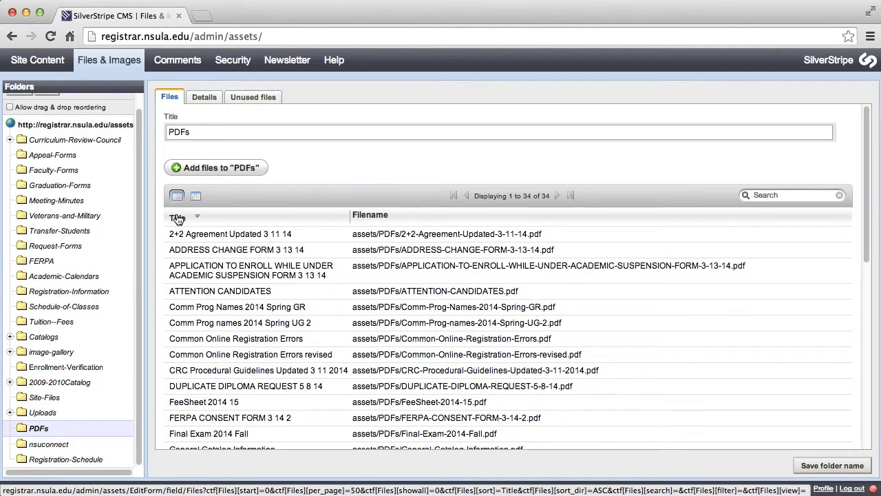
{"action": "scroll", "coordinate": [213, 285], "scroll_direction": "down", "scroll_amount": 5}
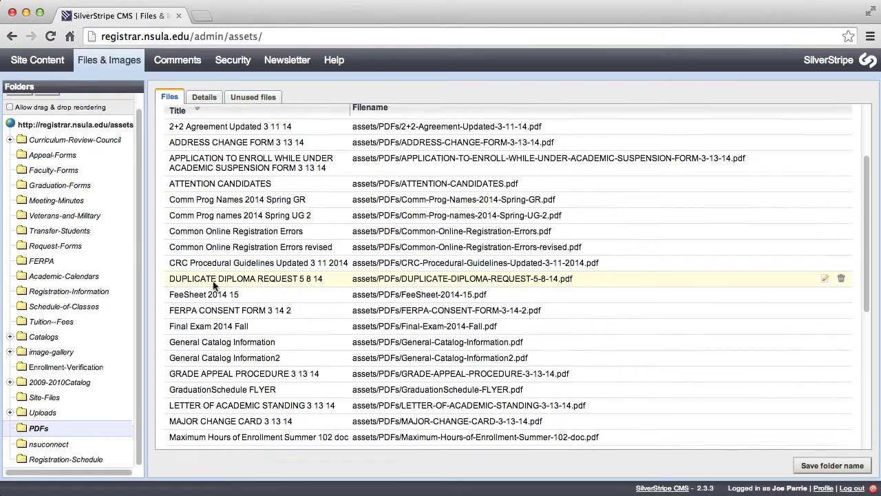
{"action": "scroll", "coordinate": [213, 286], "scroll_direction": "down", "scroll_amount": 3}
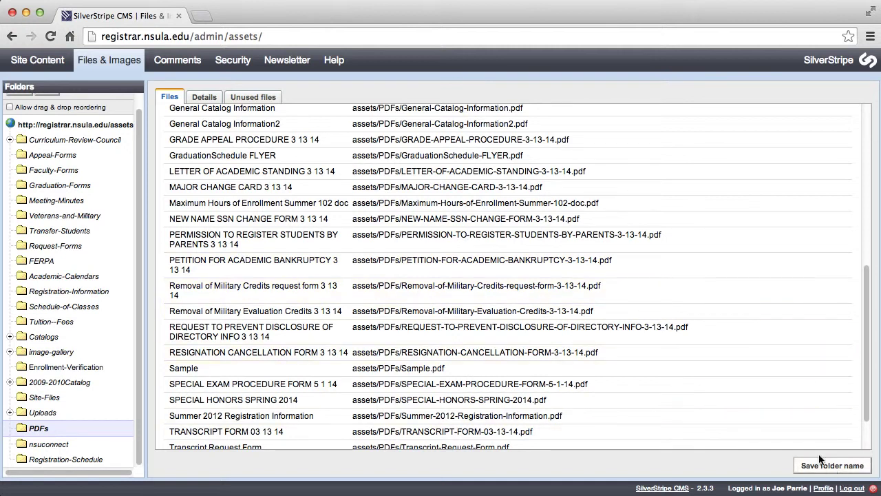
{"action": "scroll", "coordinate": [228, 213], "scroll_direction": "up", "scroll_amount": 8}
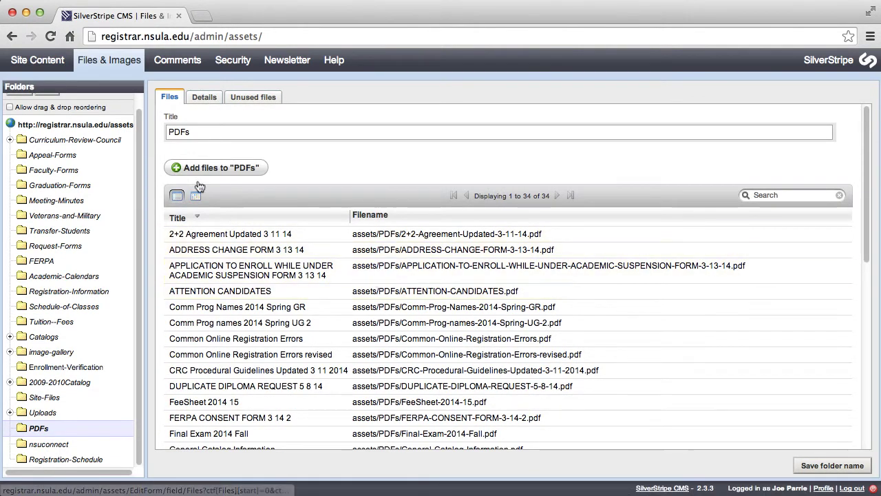
Return to the site content, accepting to leave the files area without saving, and open Test Page for editing.
{"action": "left_click", "coordinate": [30, 64]}
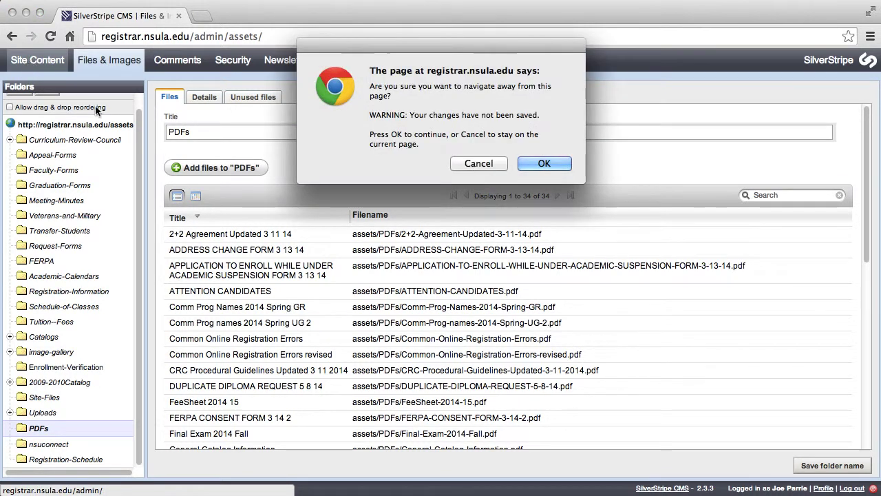
{"action": "left_click_drag", "start_coordinate": [463, 48], "coordinate": [474, 81]}
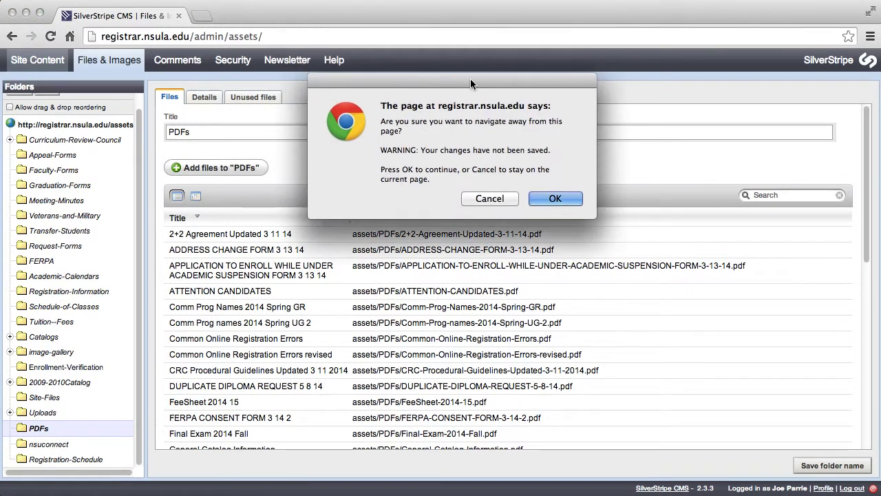
{"action": "left_click", "coordinate": [555, 199]}
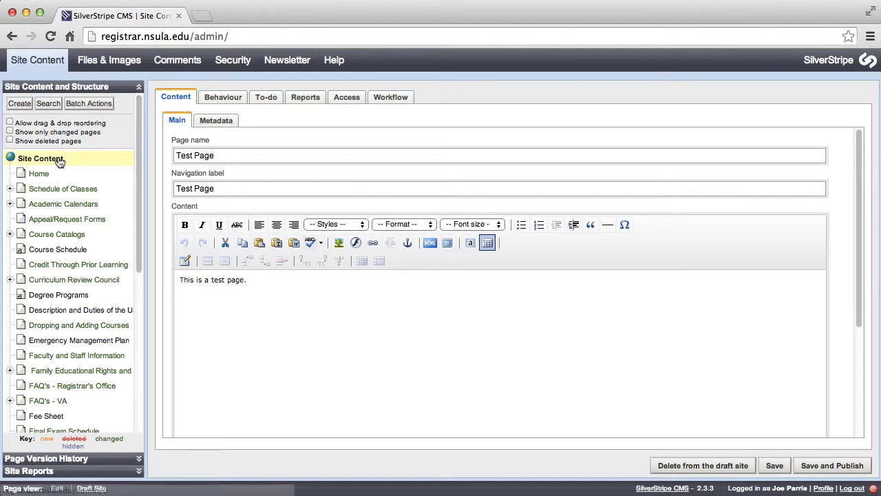
{"action": "scroll", "coordinate": [109, 219], "scroll_direction": "down", "scroll_amount": 1}
{"action": "scroll", "coordinate": [109, 219], "scroll_direction": "down", "scroll_amount": 10}
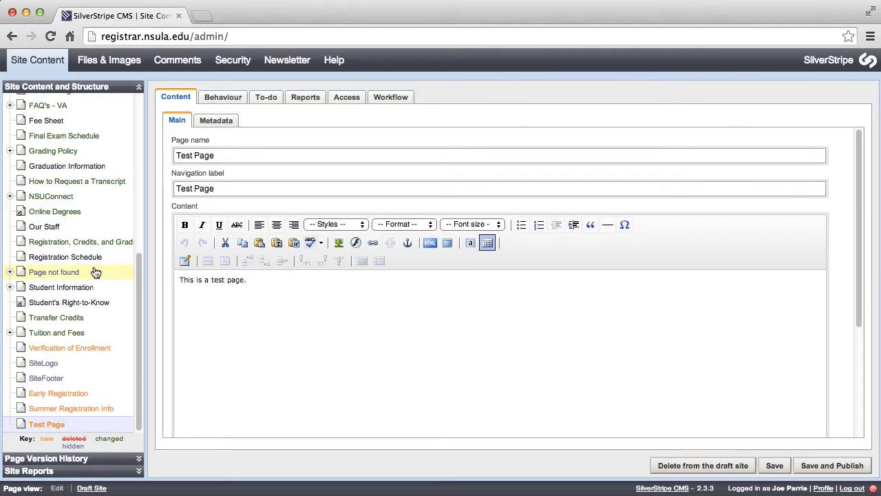
{"action": "left_click", "coordinate": [53, 425]}
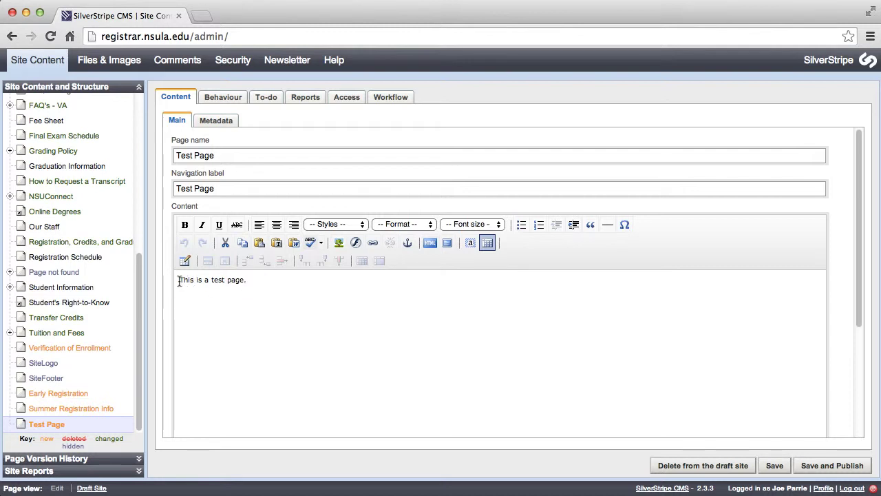
Select the sentence "This is a test page." in the page content and open the link settings for it.
{"action": "left_click_drag", "start_coordinate": [181, 282], "coordinate": [255, 283]}
{"action": "left_click", "coordinate": [184, 282]}
{"action": "left_click_drag", "start_coordinate": [179, 282], "coordinate": [242, 282]}
{"action": "left_click", "coordinate": [175, 286]}
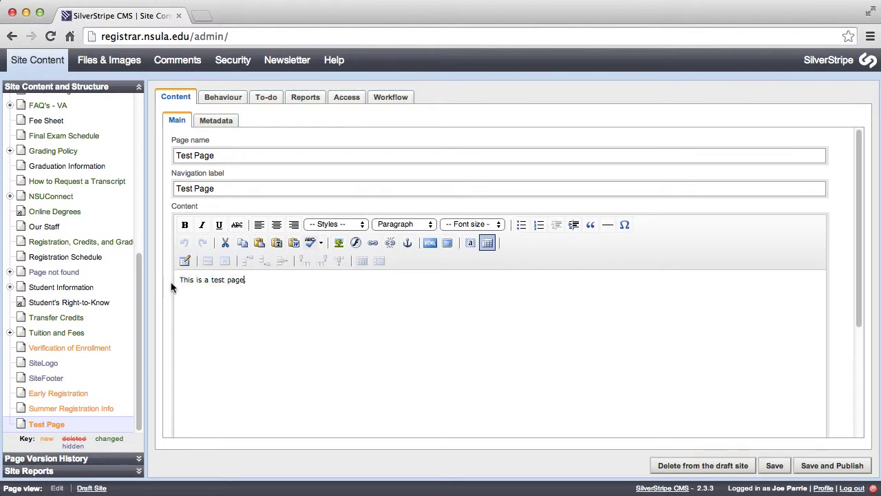
{"action": "left_click_drag", "start_coordinate": [178, 279], "coordinate": [242, 280]}
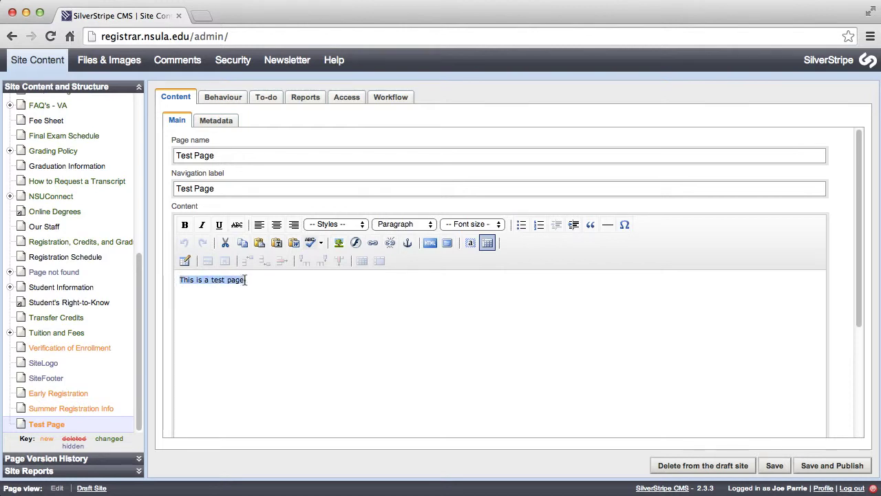
{"action": "left_click", "coordinate": [373, 243]}
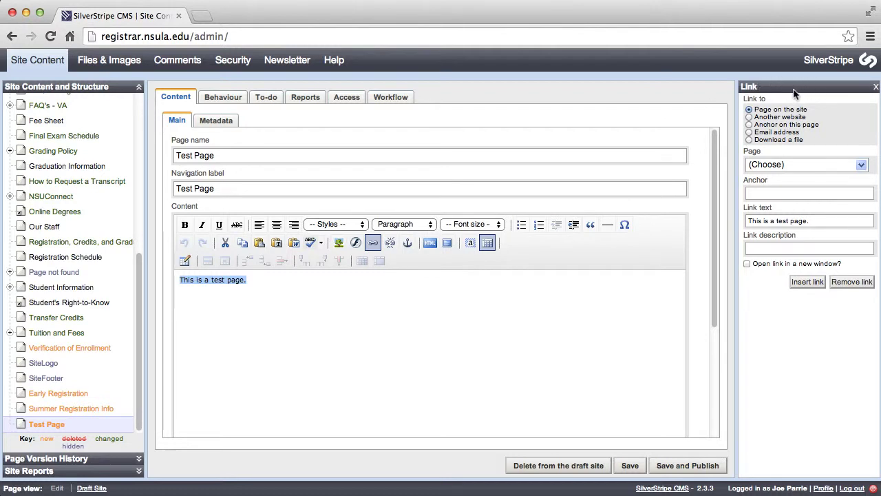
Set the link to download a file and choose the Sample file from the PDFs folder as its target.
{"action": "left_click", "coordinate": [749, 140]}
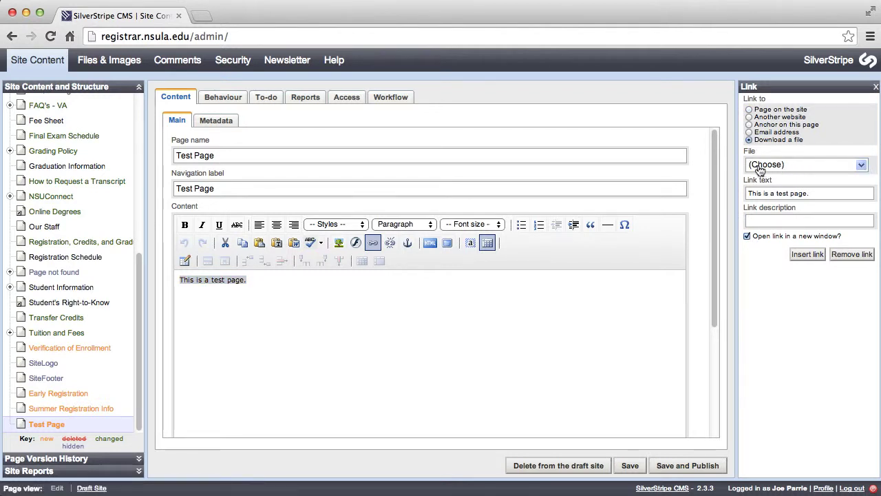
{"action": "left_click", "coordinate": [862, 166]}
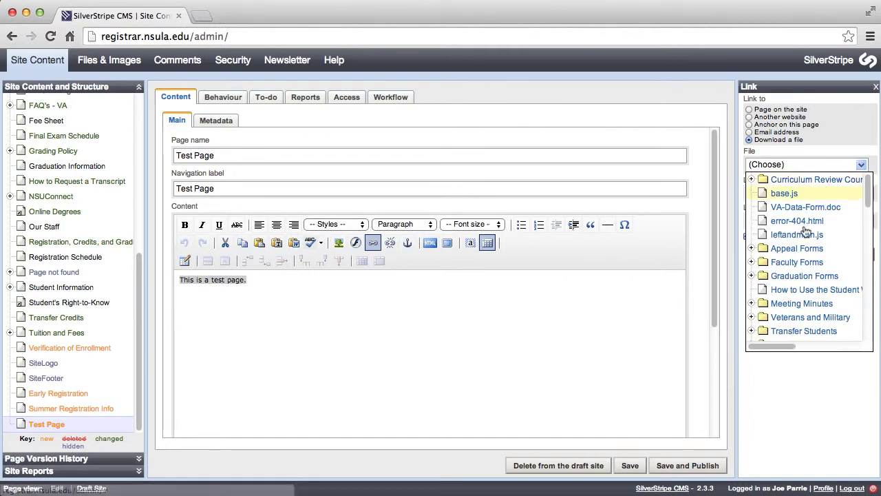
{"action": "scroll", "coordinate": [804, 245], "scroll_direction": "down", "scroll_amount": 3}
{"action": "scroll", "coordinate": [805, 244], "scroll_direction": "down", "scroll_amount": 10}
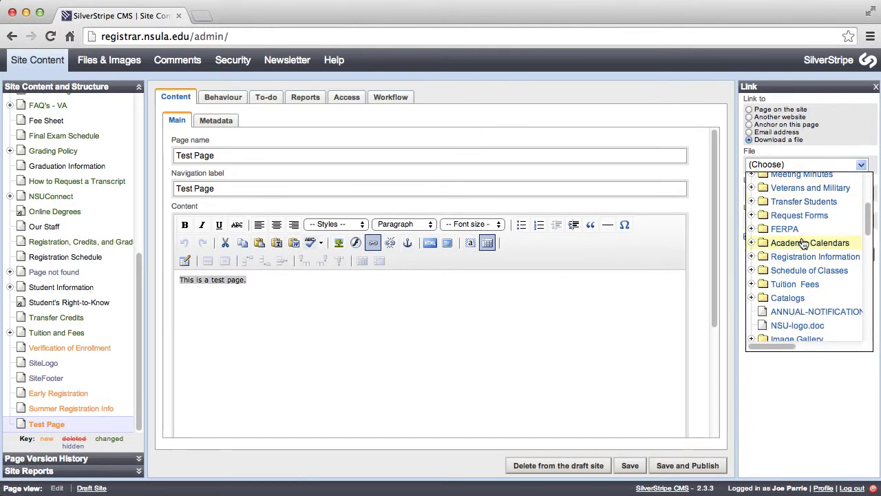
{"action": "scroll", "coordinate": [804, 244], "scroll_direction": "down", "scroll_amount": 10}
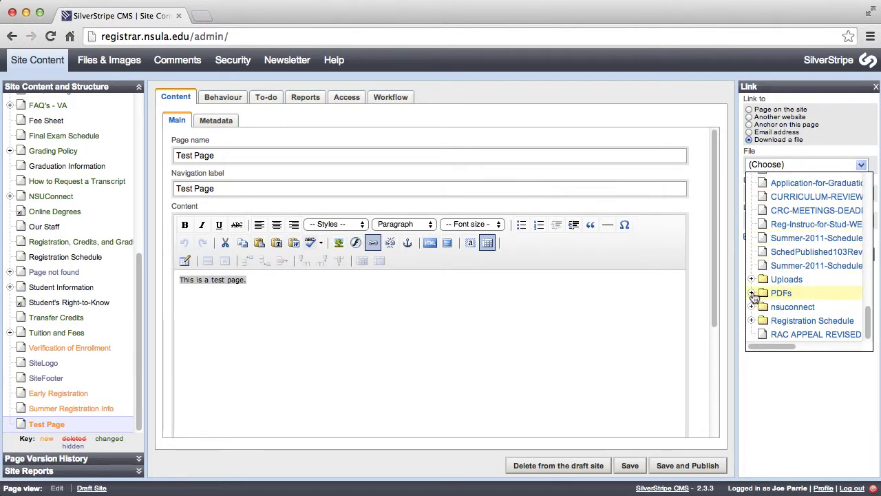
{"action": "left_click", "coordinate": [752, 294]}
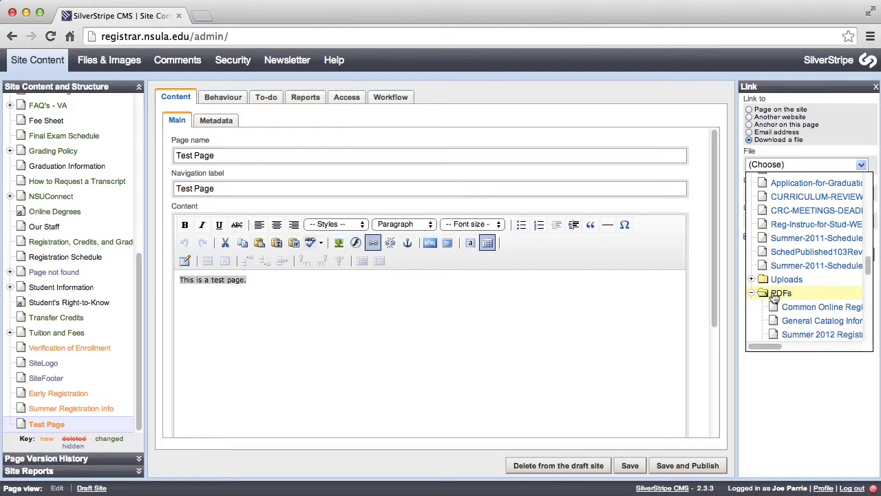
{"action": "left_click_drag", "start_coordinate": [869, 268], "coordinate": [873, 335]}
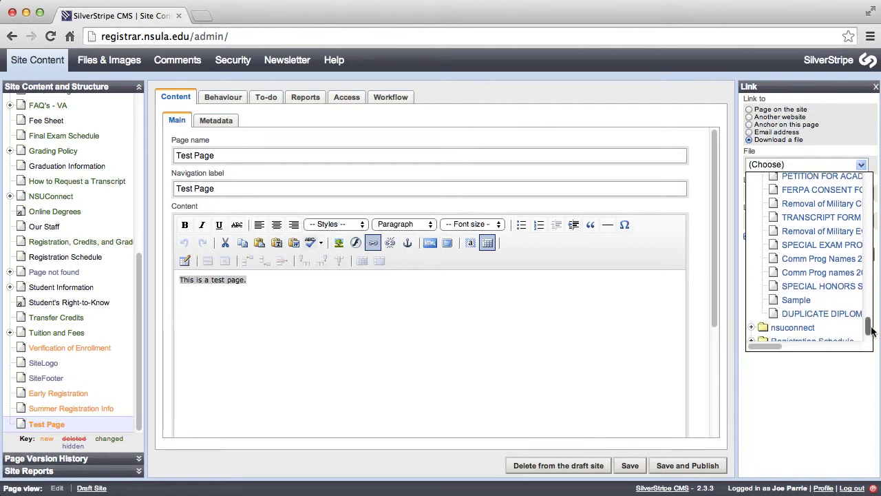
{"action": "left_click", "coordinate": [796, 300]}
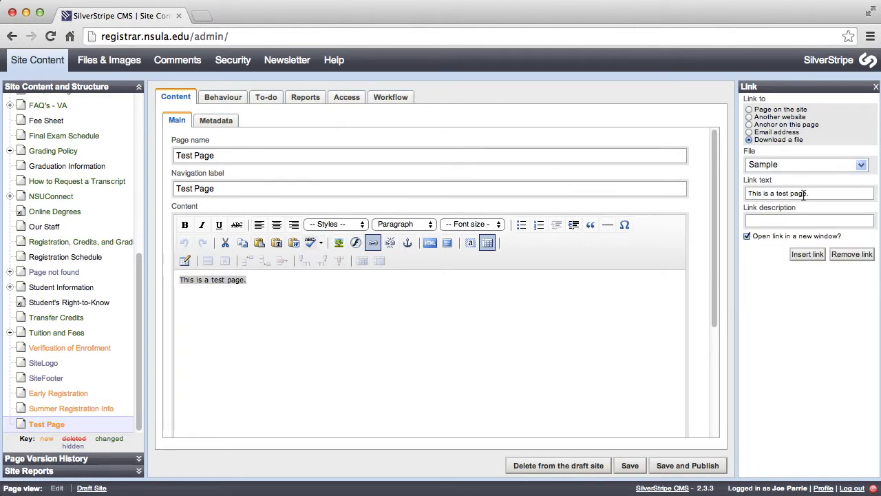
Insert the file link on the sentence "This is a test page." and save Test Page as a draft.
{"action": "left_click", "coordinate": [810, 257]}
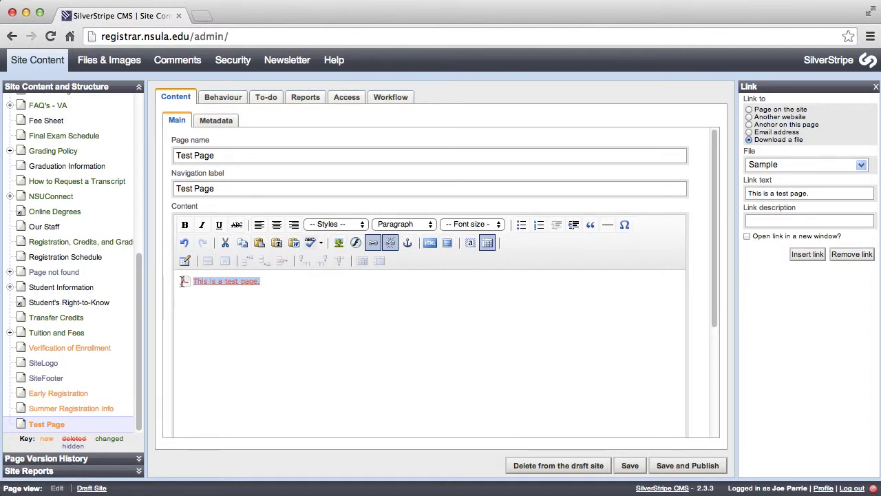
{"action": "left_click", "coordinate": [295, 285]}
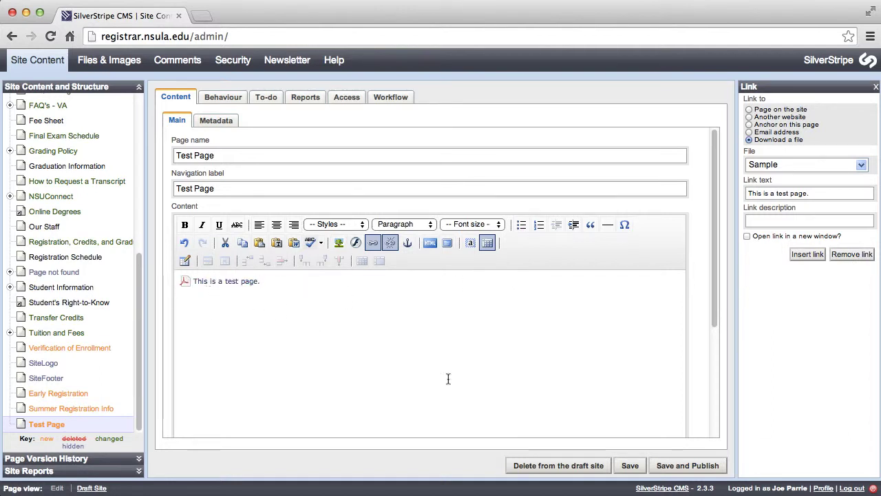
{"action": "left_click", "coordinate": [630, 466]}
Test the PDF link on the draft site version of Test Page and close both the PDF and preview tabs.
{"action": "left_click", "coordinate": [91, 487]}
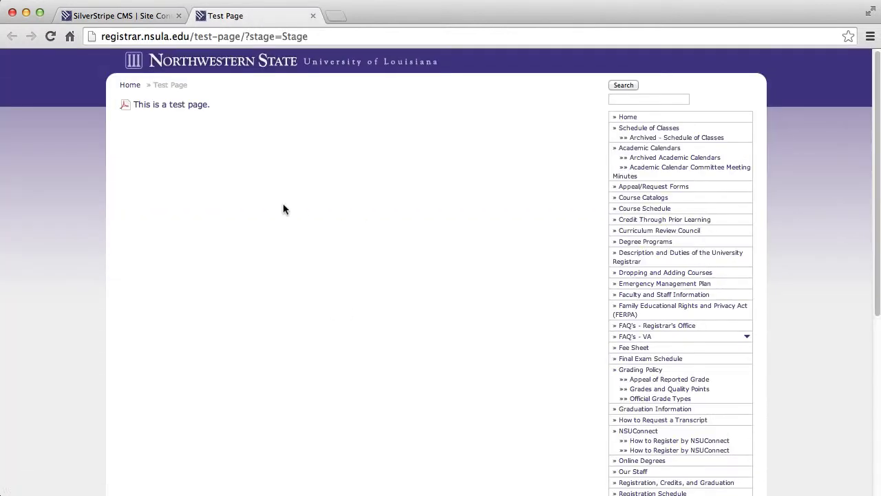
{"action": "left_click", "coordinate": [176, 107]}
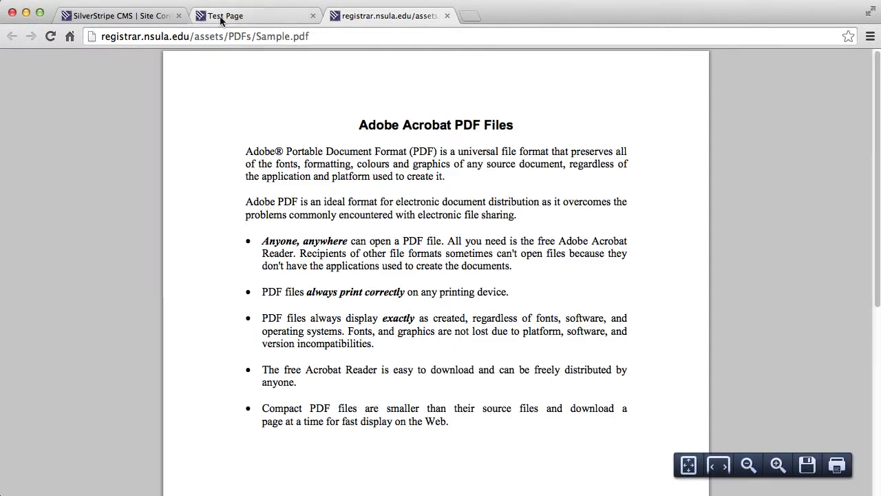
{"action": "left_click", "coordinate": [447, 16]}
{"action": "left_click", "coordinate": [313, 15]}
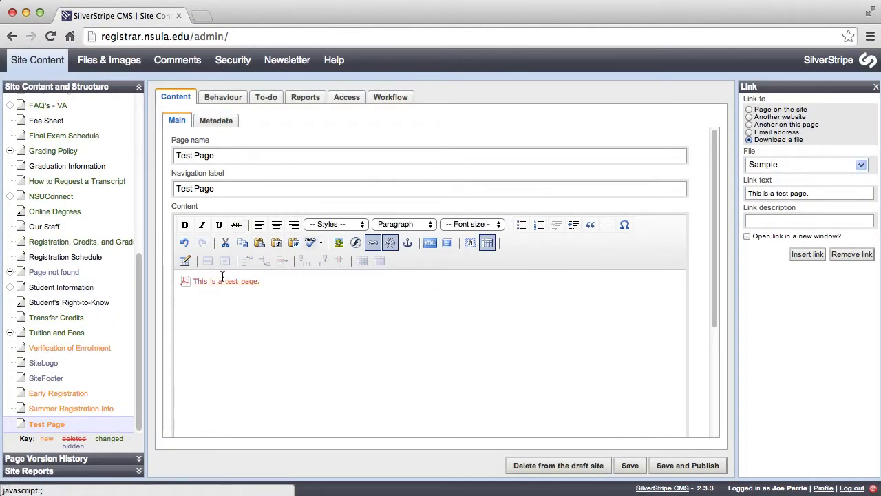
Remove the PDF link from the sentence "This is a test page." in the page content.
{"action": "left_click_drag", "start_coordinate": [262, 282], "coordinate": [198, 283]}
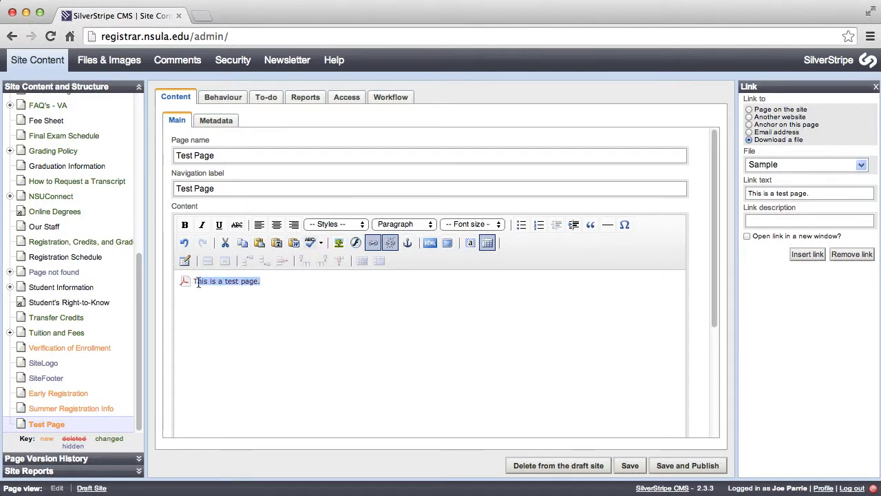
{"action": "left_click", "coordinate": [391, 242]}
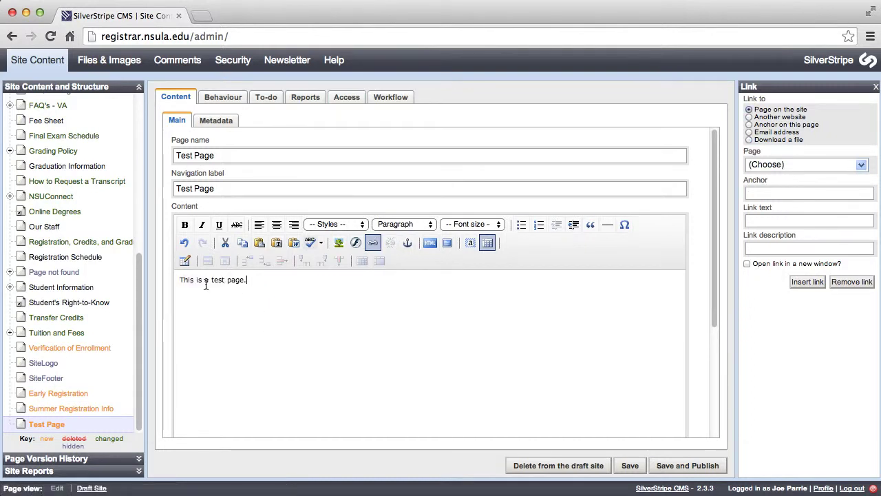